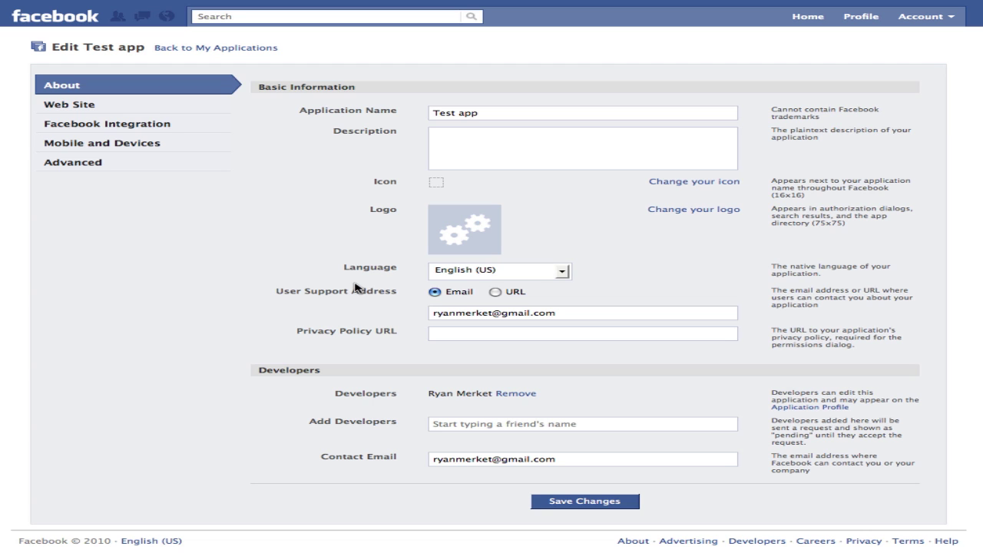
Open Test app's Facebook Integration settings and examine its Canvas Page and Canvas URL.
{"action": "left_click", "coordinate": [125, 133]}
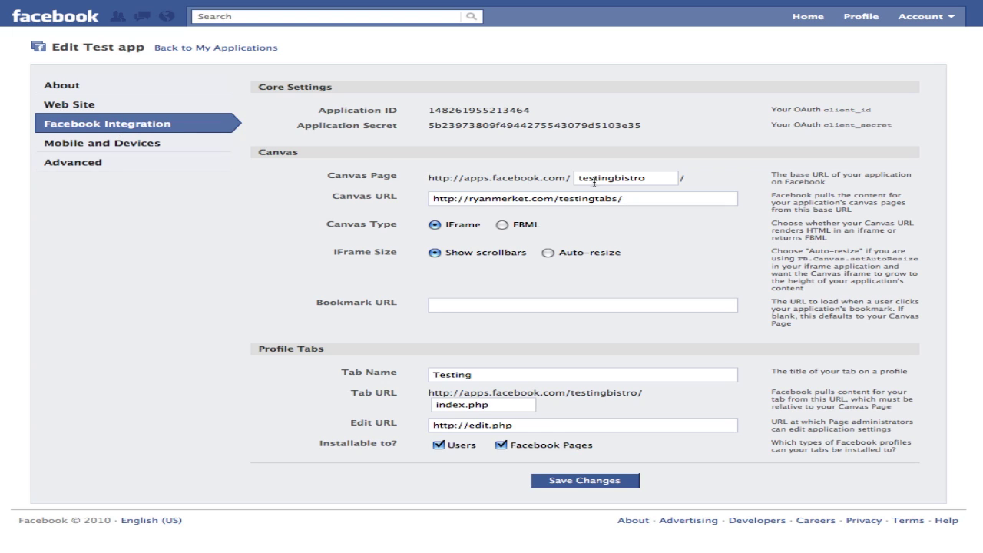
{"action": "double_click", "coordinate": [658, 177]}
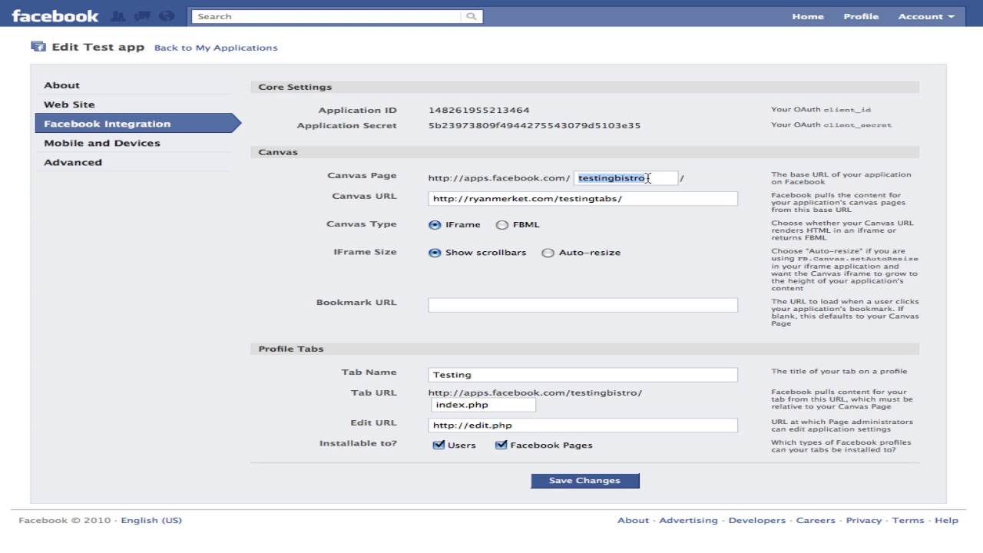
{"action": "left_click", "coordinate": [653, 178]}
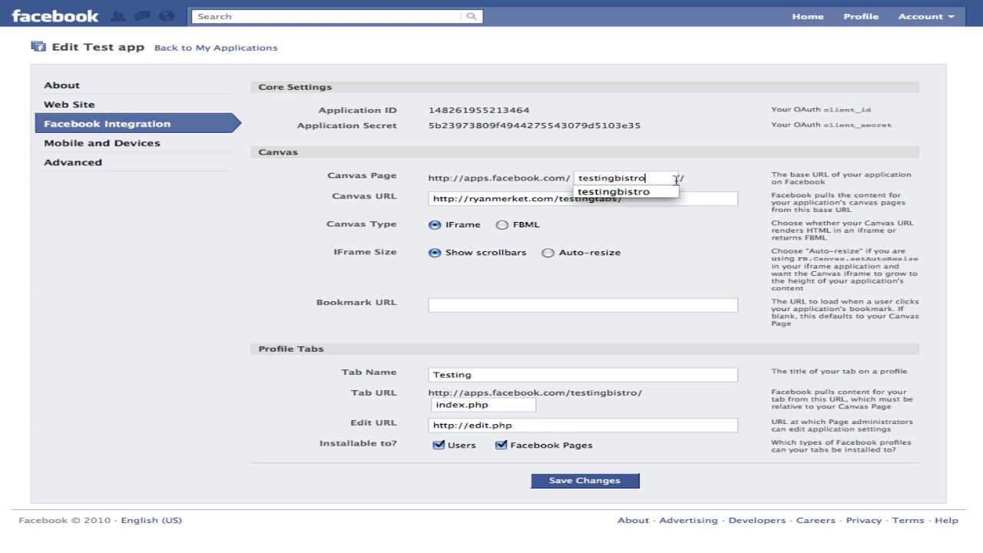
{"action": "left_click", "coordinate": [514, 213]}
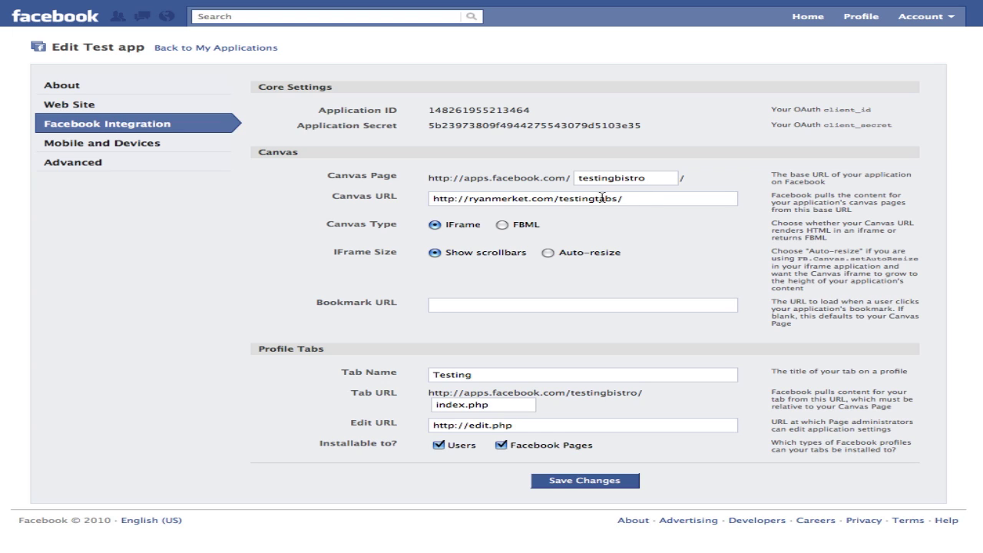
{"action": "key", "text": "BackSpace"}
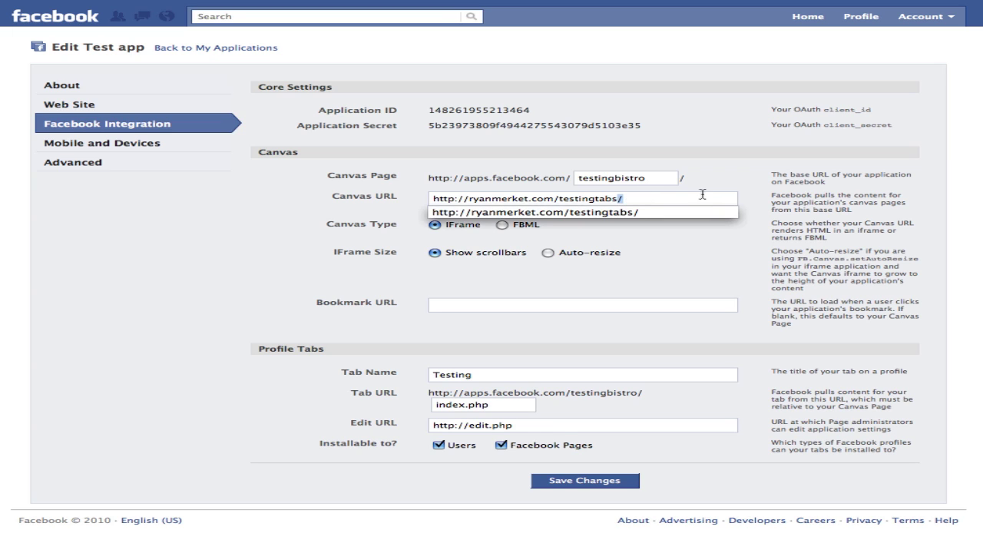
{"action": "key", "text": "Up"}
{"action": "left_click", "coordinate": [648, 249]}
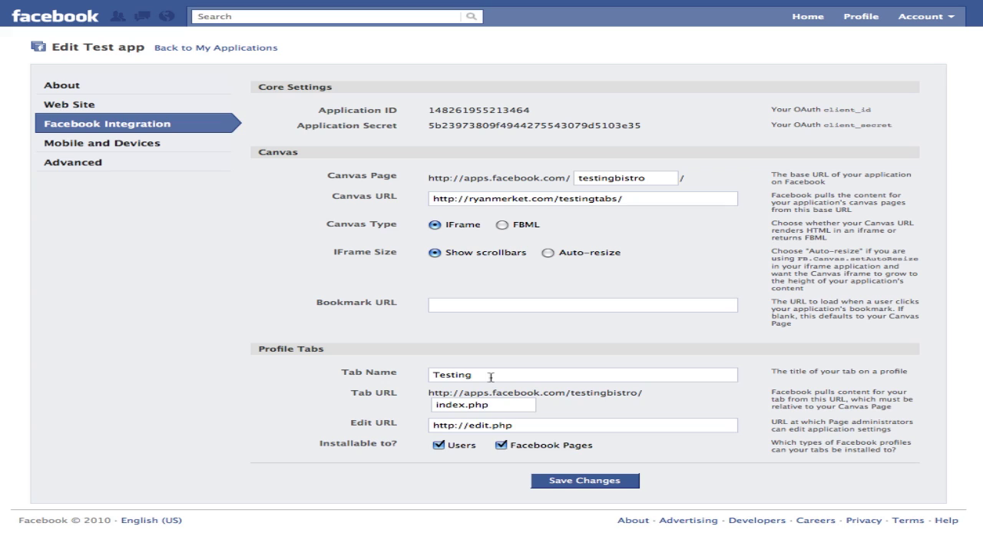
Examine the Tab Name and Tab URL in the app's Profile Tabs settings.
{"action": "left_click_drag", "start_coordinate": [490, 377], "coordinate": [432, 377]}
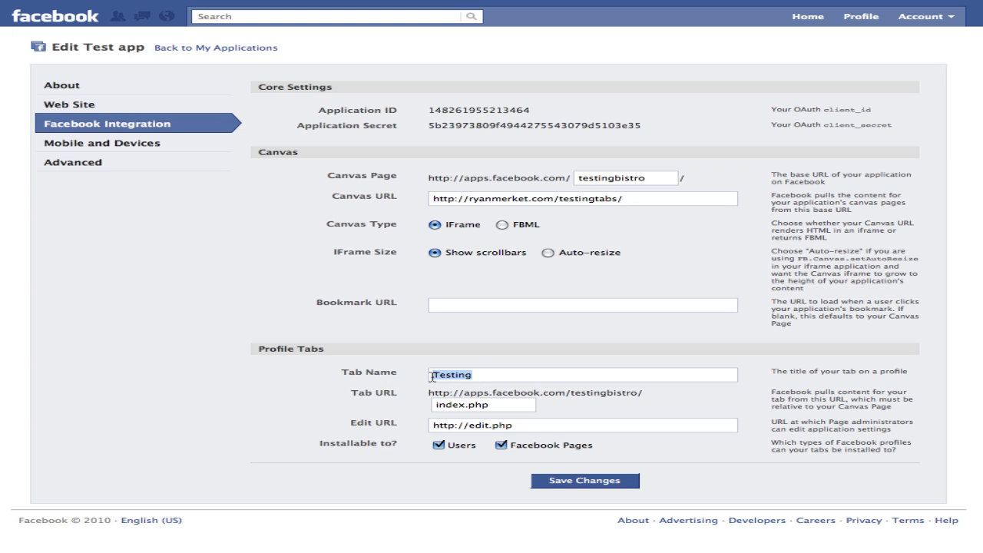
{"action": "left_click", "coordinate": [493, 376]}
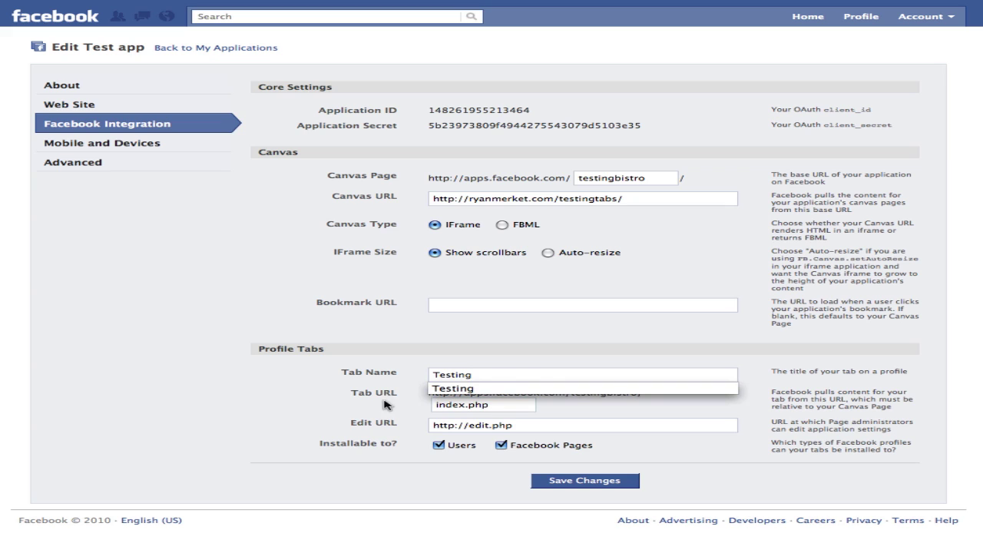
{"action": "left_click", "coordinate": [311, 418]}
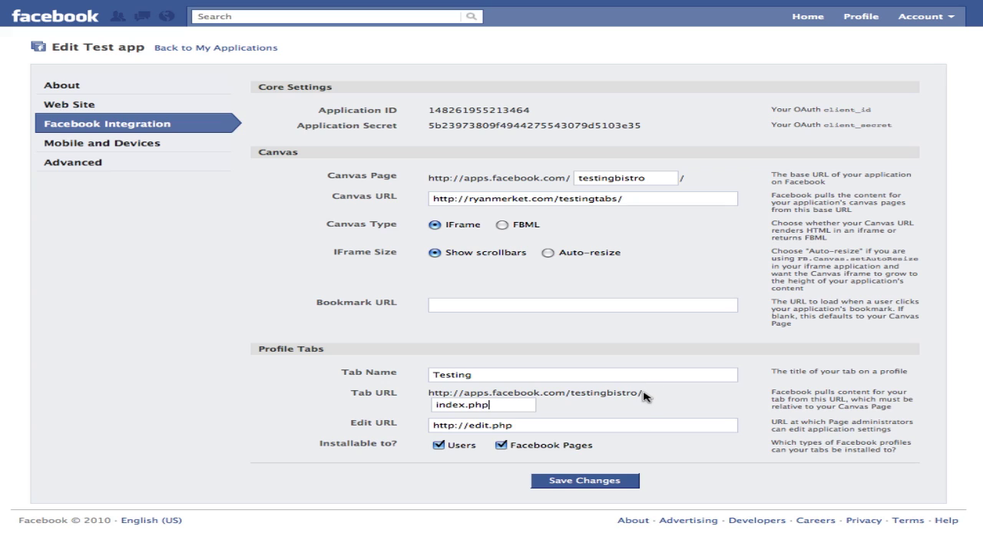
{"action": "left_click_drag", "start_coordinate": [644, 394], "coordinate": [424, 397]}
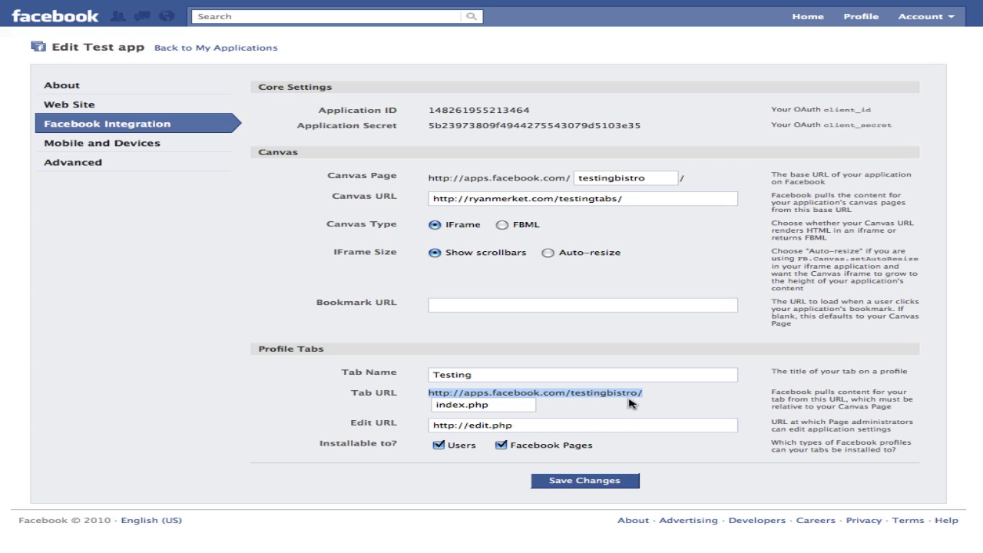
{"action": "left_click", "coordinate": [457, 407]}
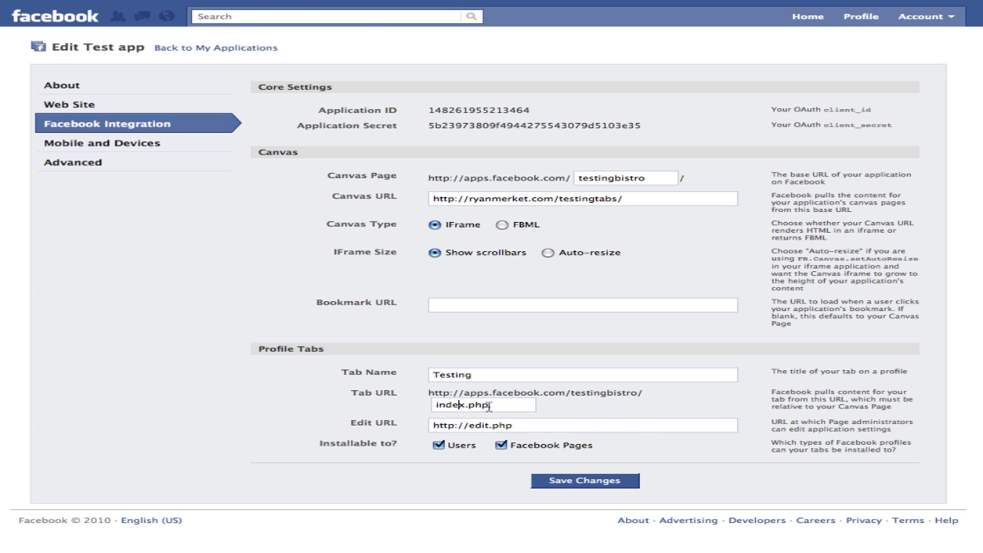
{"action": "double_click", "coordinate": [490, 405]}
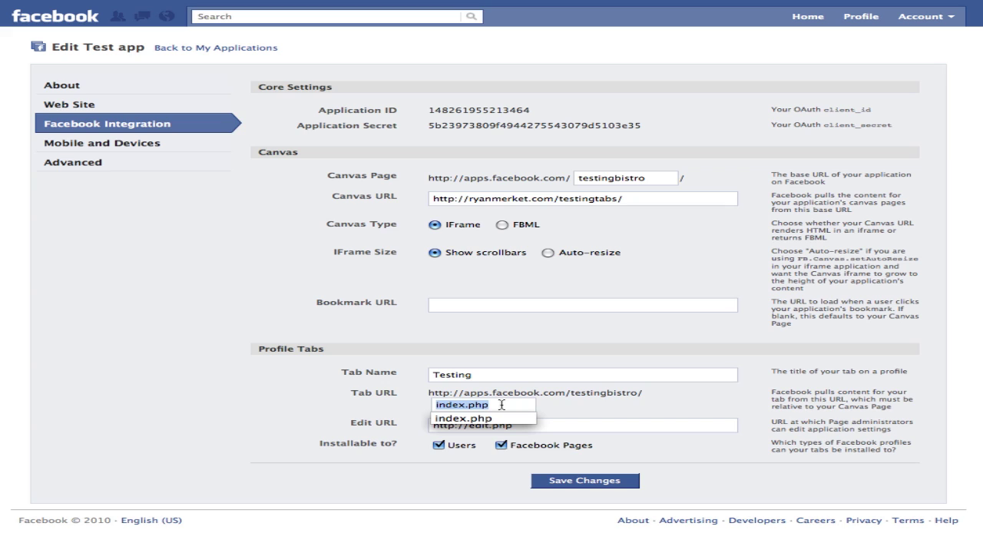
{"action": "left_click", "coordinate": [554, 413]}
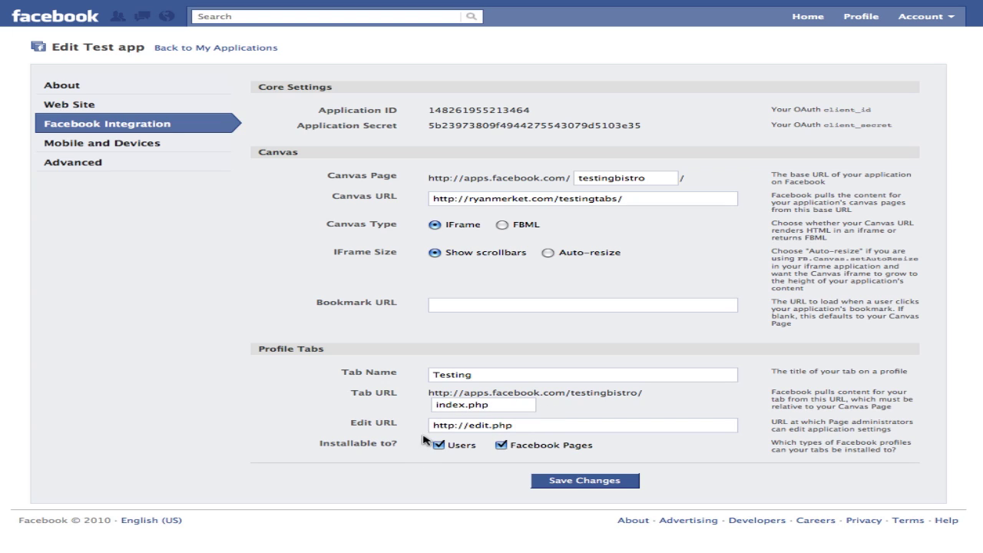
Complete the Edit URL so it points to edit.php in the testingtabs folder on the Canvas URL's domain.
{"action": "left_click", "coordinate": [469, 427]}
{"action": "type", "text": "ryanmerket."}
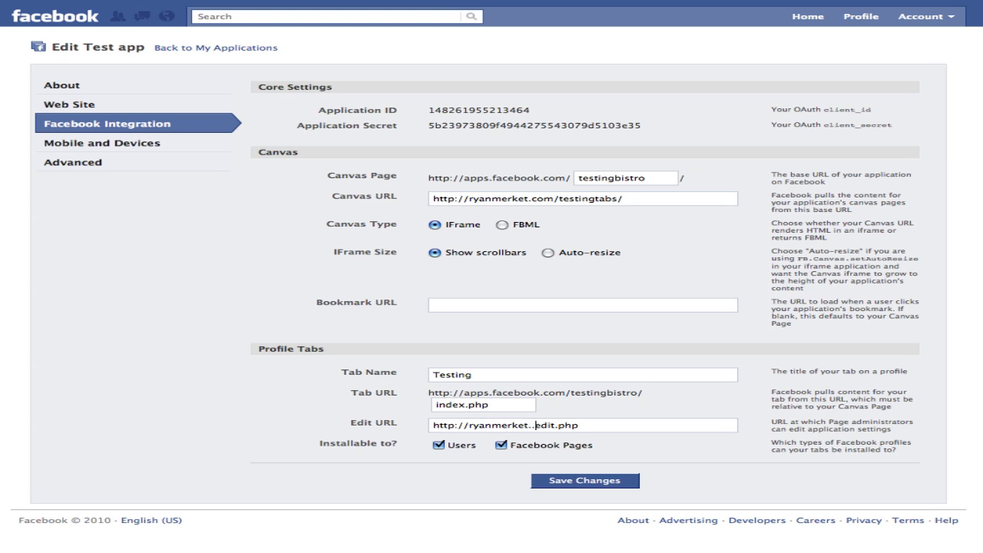
{"action": "type", "text": "com/testingtabs/"}
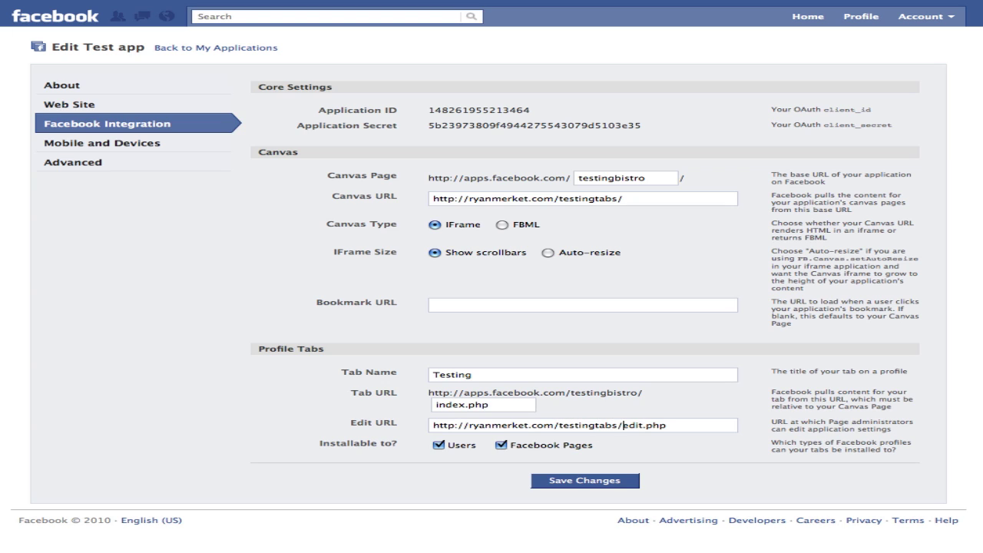
{"action": "left_click", "coordinate": [673, 427]}
Turn off tab installation for Users and save the application's settings.
{"action": "left_click", "coordinate": [438, 445]}
{"action": "left_click", "coordinate": [596, 486]}
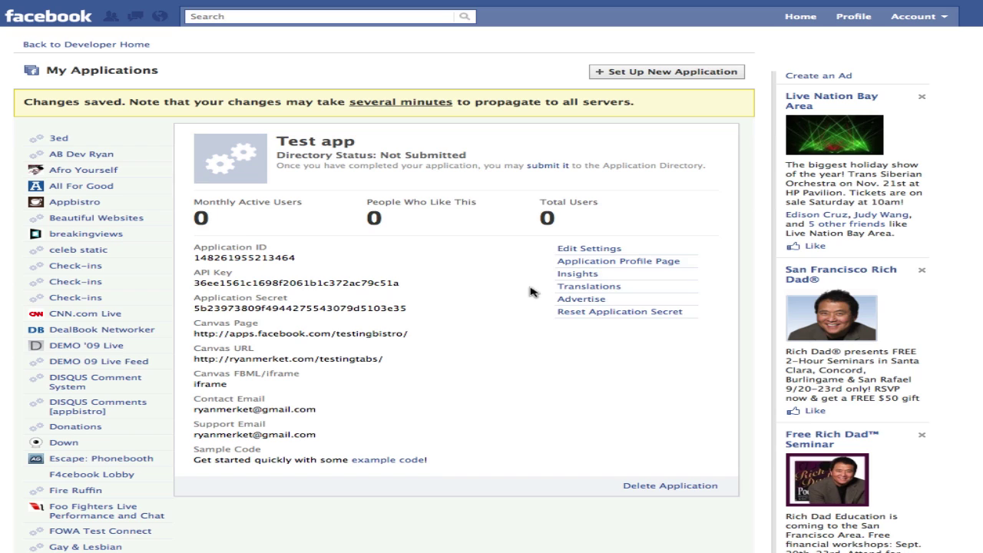
Go to Test app's profile page and add the app to the Testing44 restaurant Page.
{"action": "left_click", "coordinate": [601, 263]}
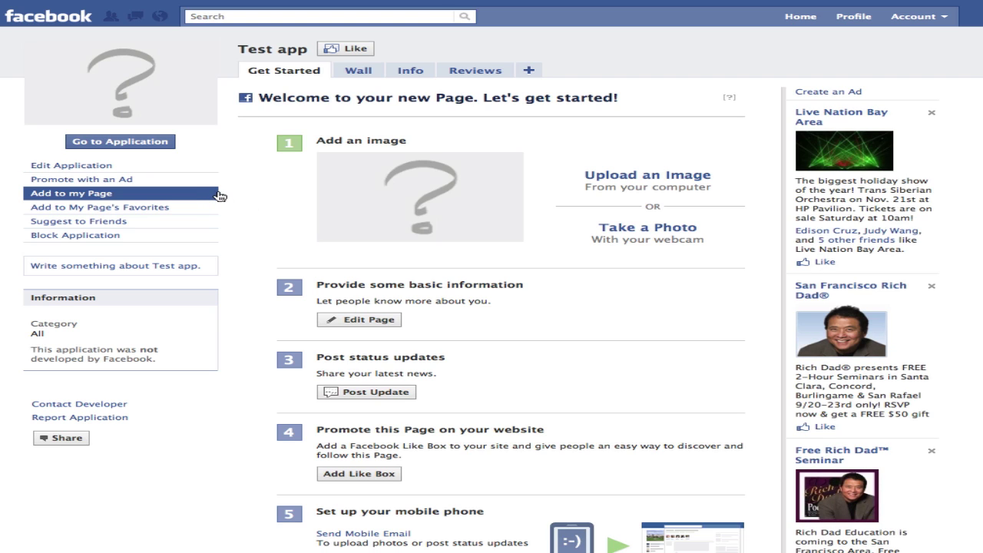
{"action": "left_click", "coordinate": [83, 200]}
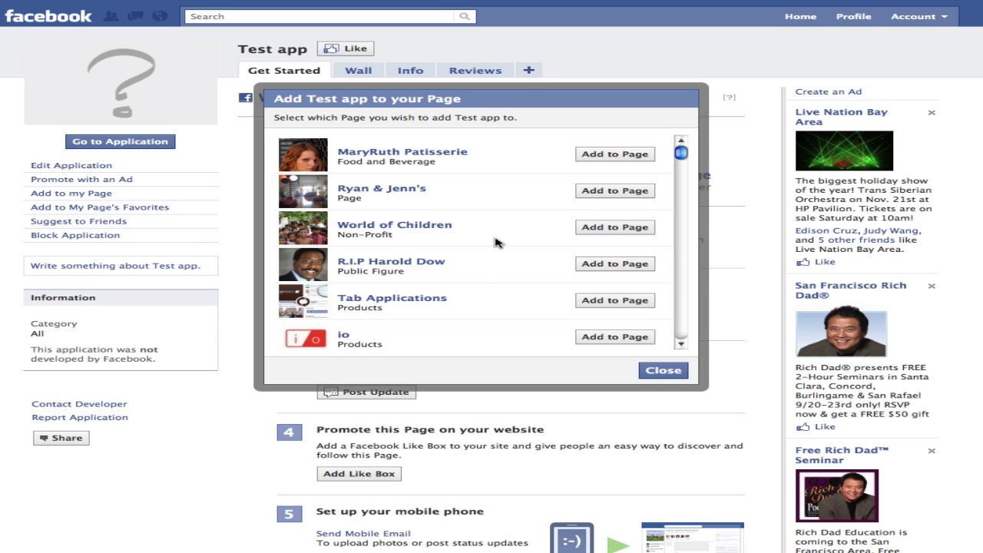
{"action": "scroll", "coordinate": [492, 245], "scroll_direction": "down", "scroll_amount": 2}
{"action": "scroll", "coordinate": [492, 245], "scroll_direction": "down", "scroll_amount": 7}
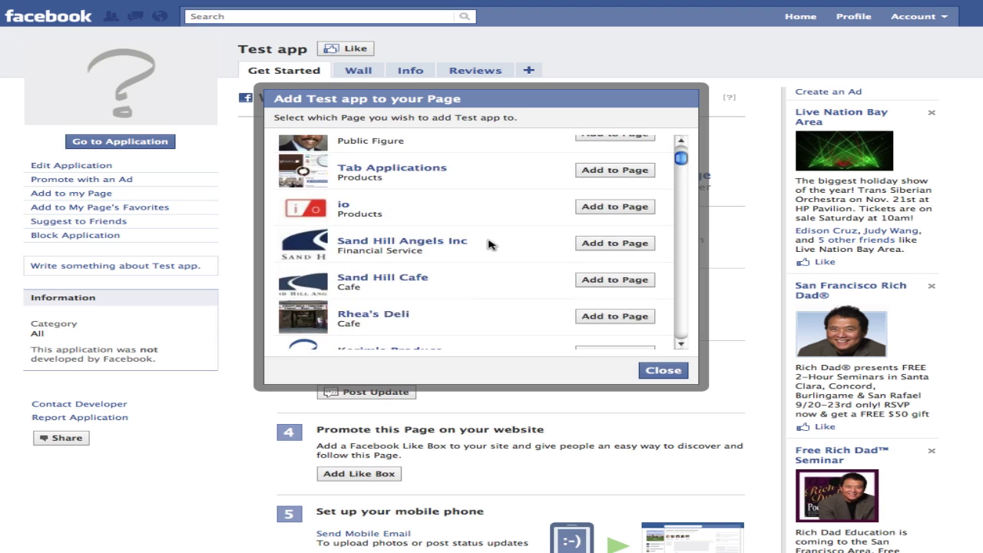
{"action": "scroll", "coordinate": [492, 244], "scroll_direction": "down", "scroll_amount": 2}
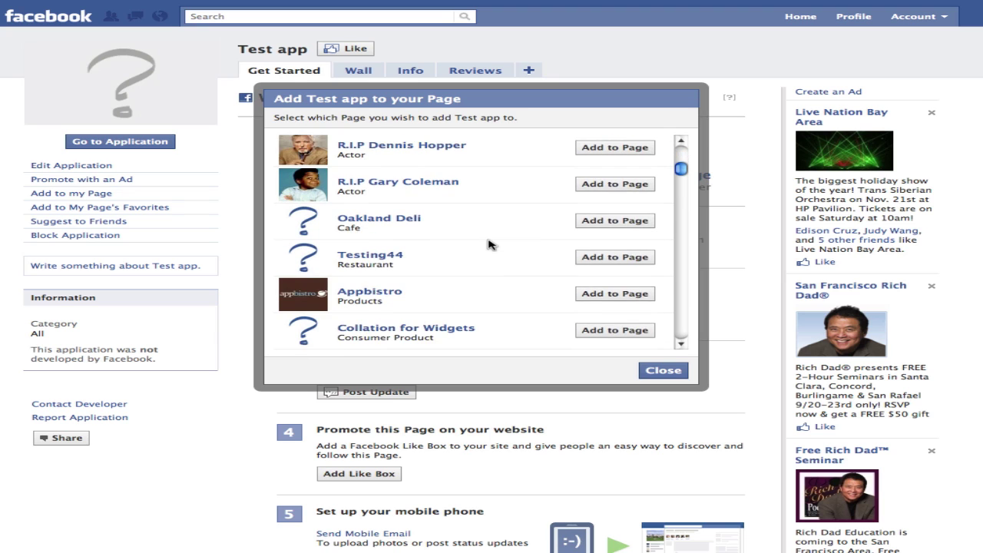
{"action": "scroll", "coordinate": [492, 244], "scroll_direction": "down", "scroll_amount": 1}
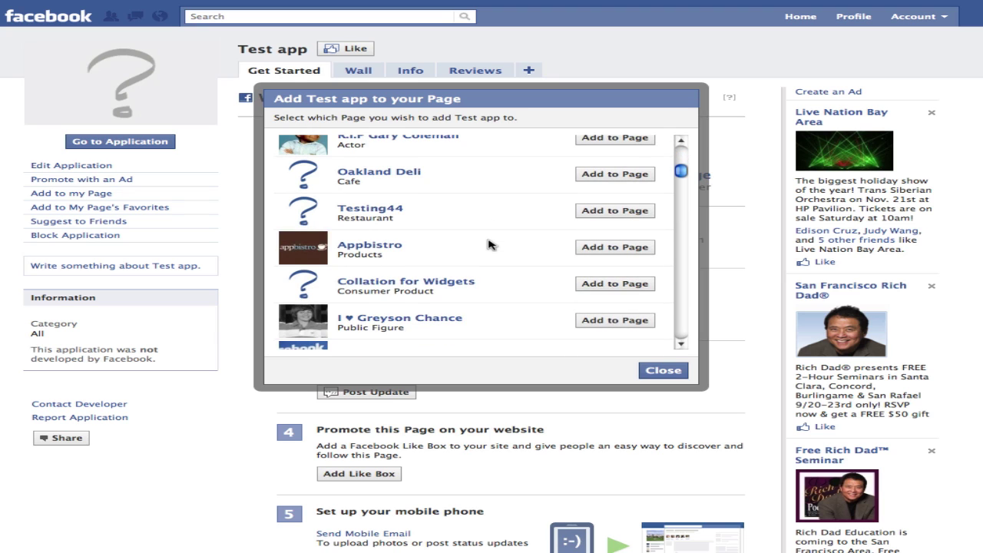
{"action": "left_click", "coordinate": [629, 214]}
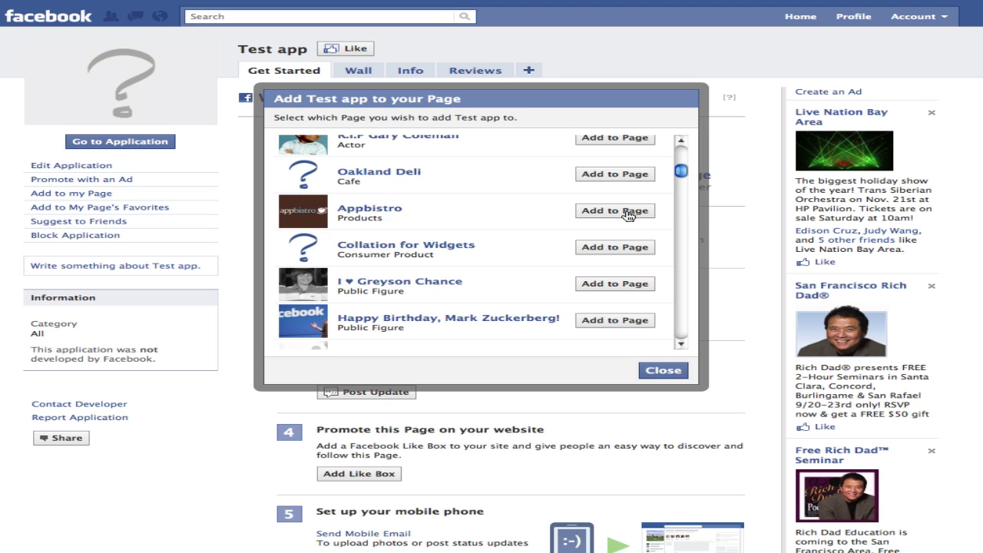
{"action": "left_click", "coordinate": [665, 370]}
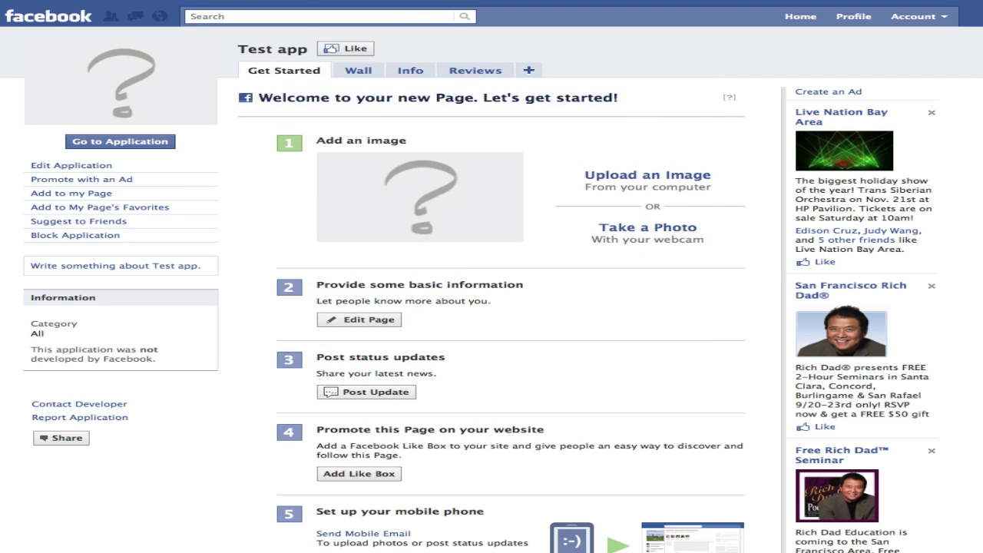
Search for the Testing44 Page and open its Testing tab.
{"action": "left_click", "coordinate": [280, 19]}
{"action": "type", "text": "Testing44"}
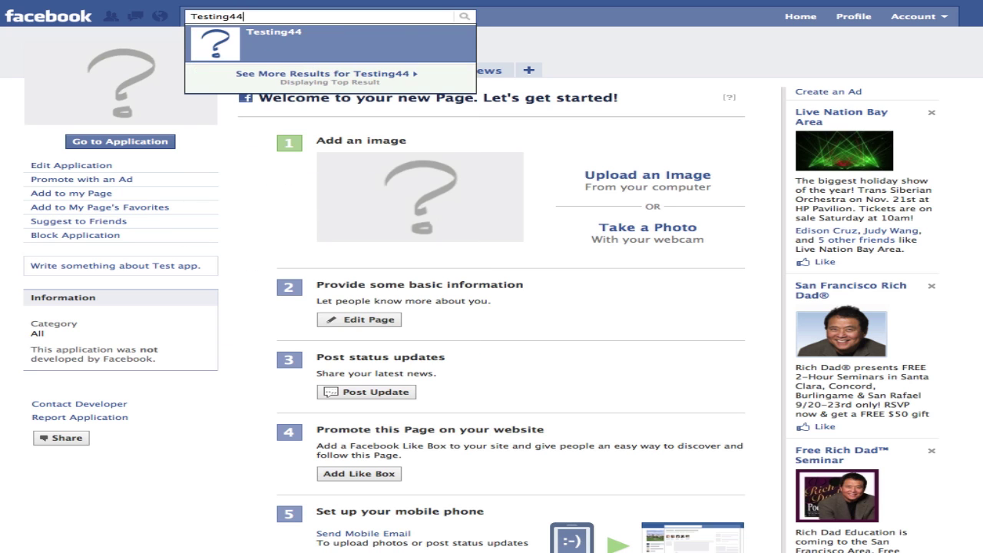
{"action": "key", "text": "Return"}
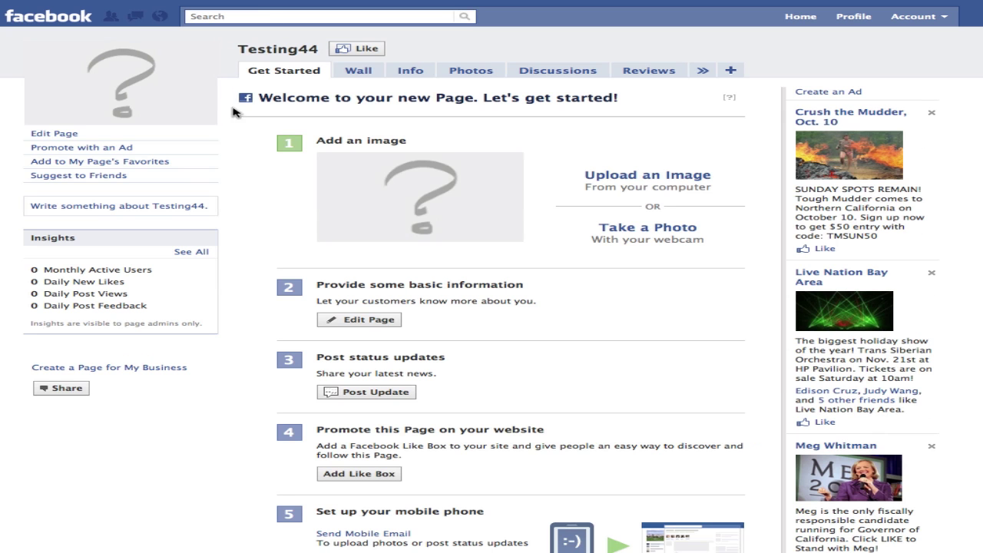
{"action": "left_click", "coordinate": [703, 72]}
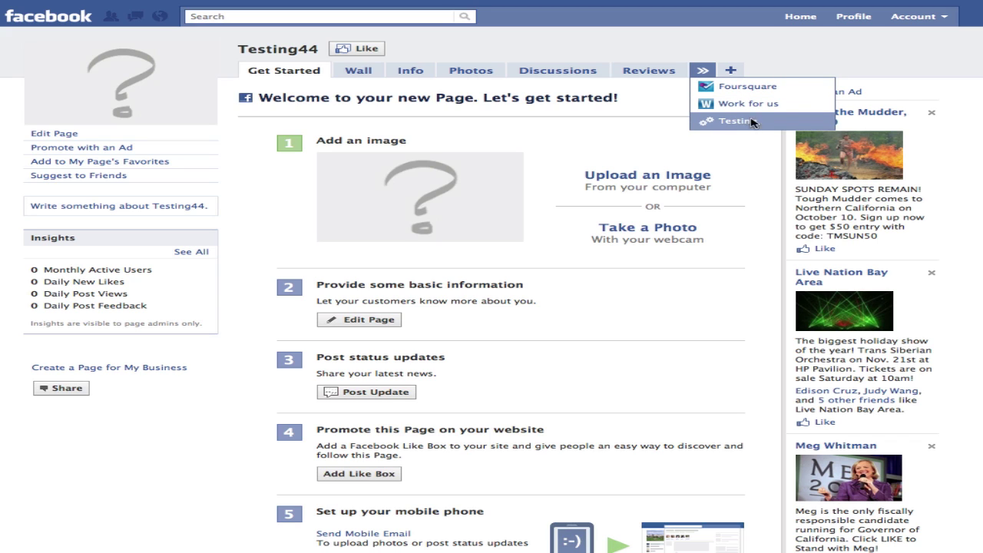
{"action": "left_click", "coordinate": [749, 123]}
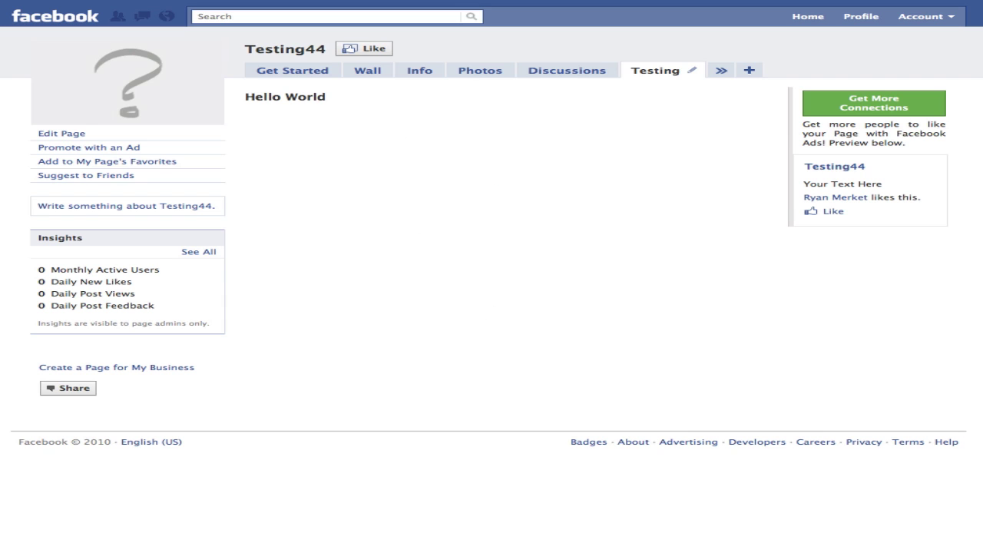
Switch to the code editor showing index.php of the testingtabs project.
{"action": "key", "text": "super+Tab"}
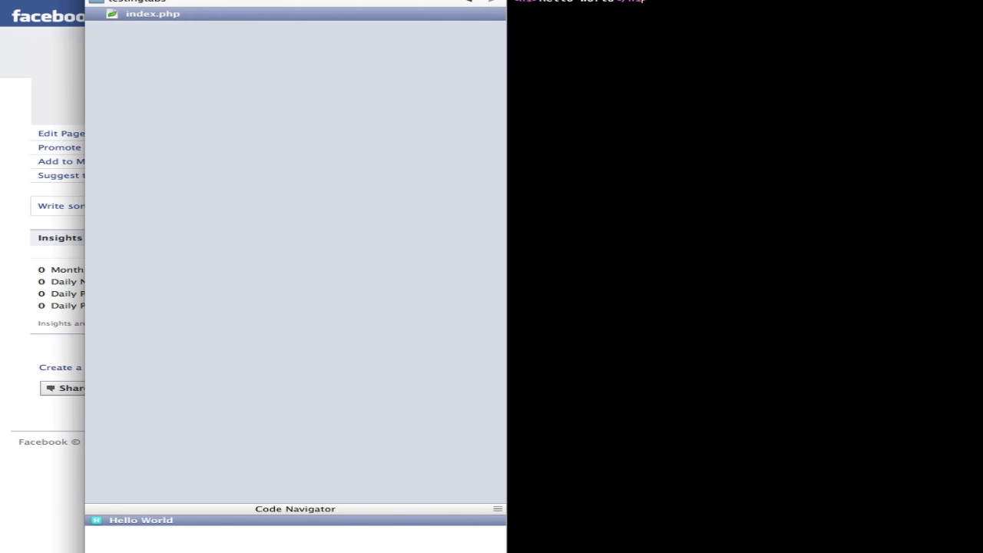